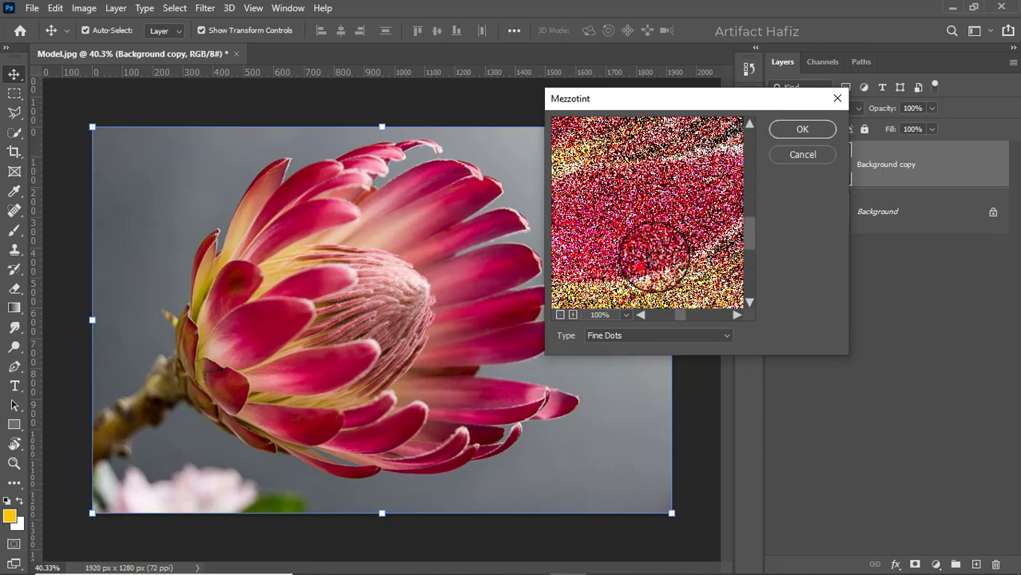
Step: Apply the Mezzotint filter to the Background copy layer with the type set to Coarse Dots
click(640, 335)
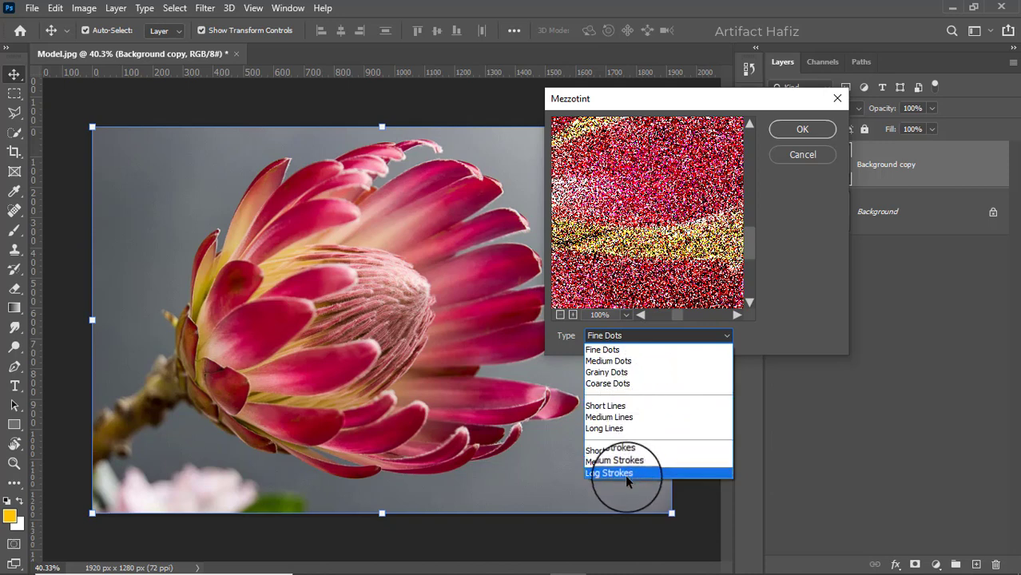
click(619, 383)
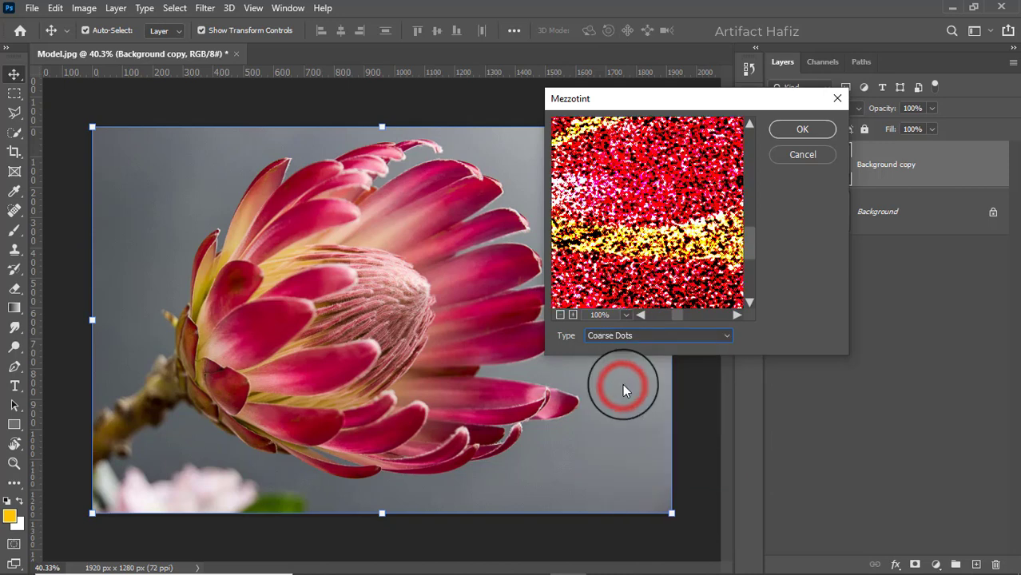
click(801, 129)
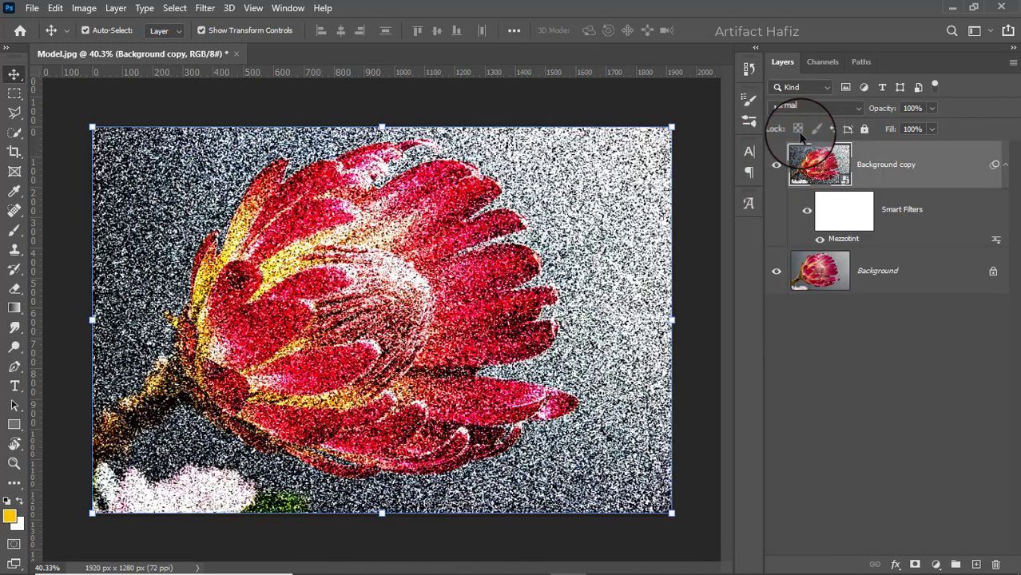
Step: Apply a Radial Blur to the Background copy layer with amount 100, Zoom method and Draft quality
click(203, 8)
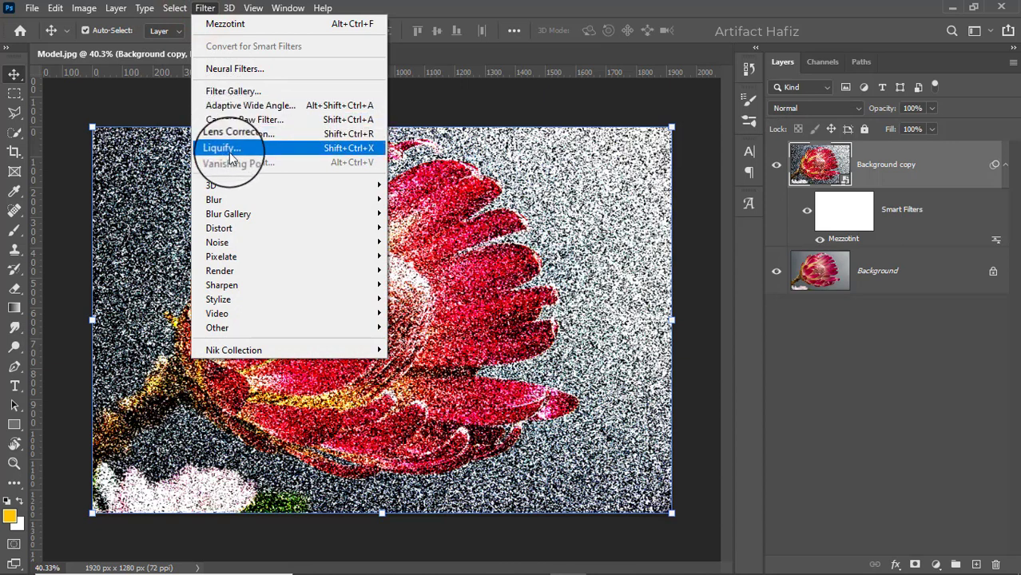
mouse_move(364, 200)
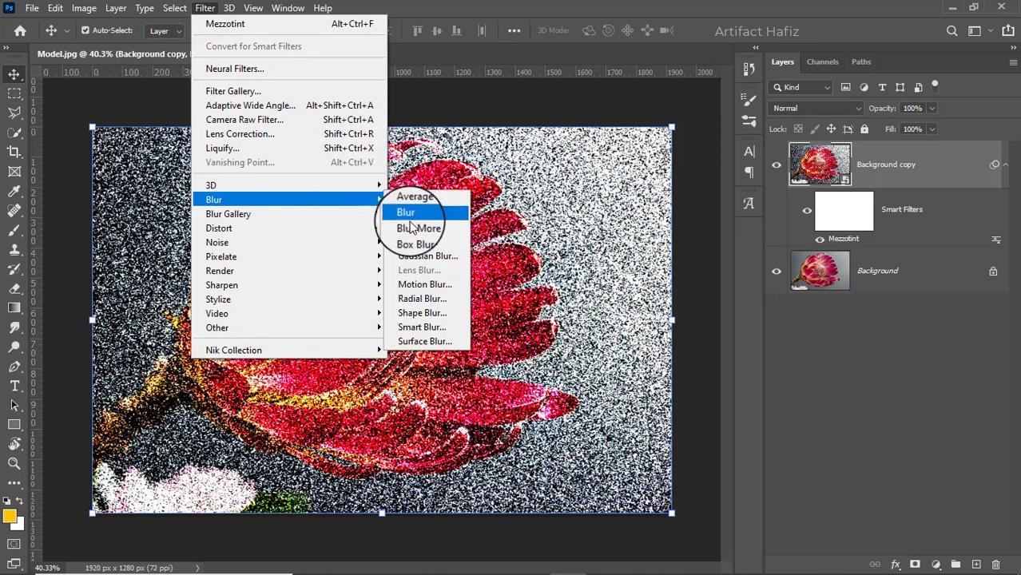
click(423, 300)
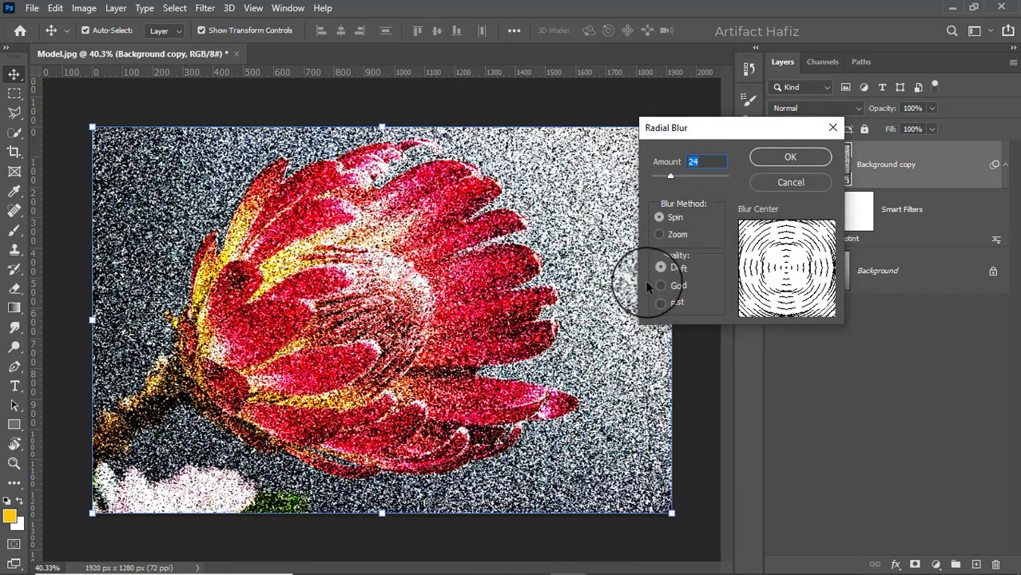
click(658, 234)
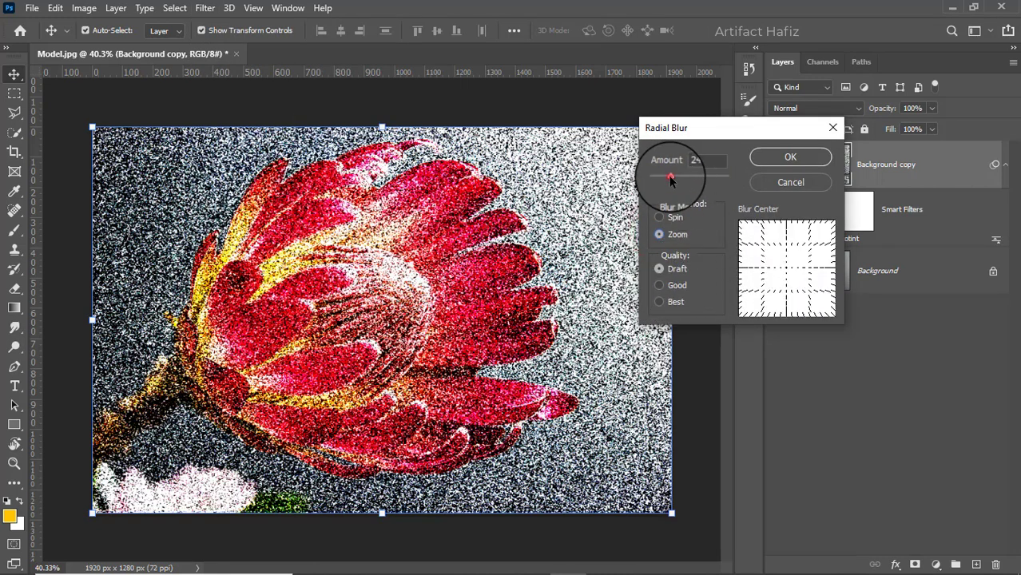
drag(698, 177, 723, 179)
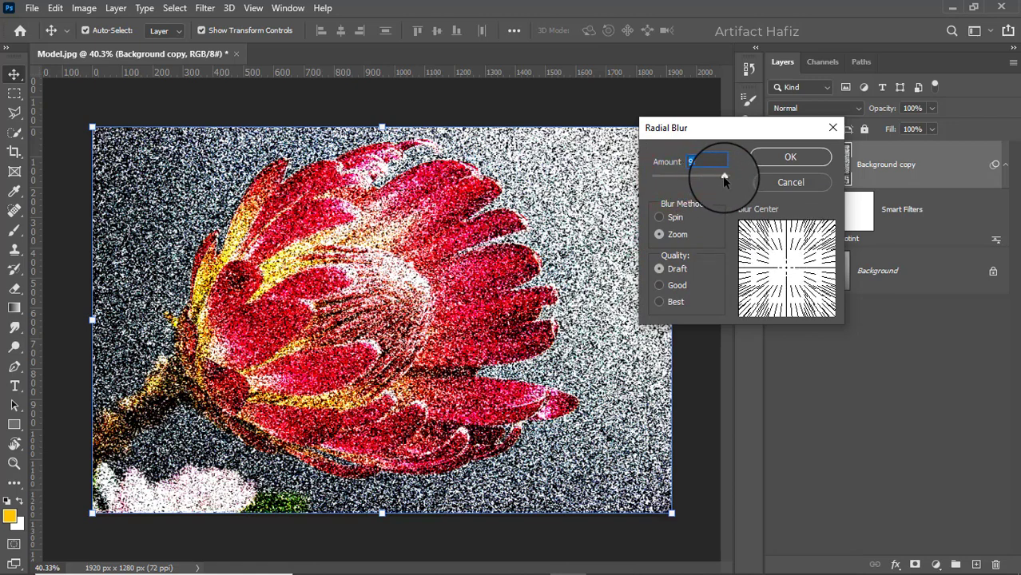
click(790, 155)
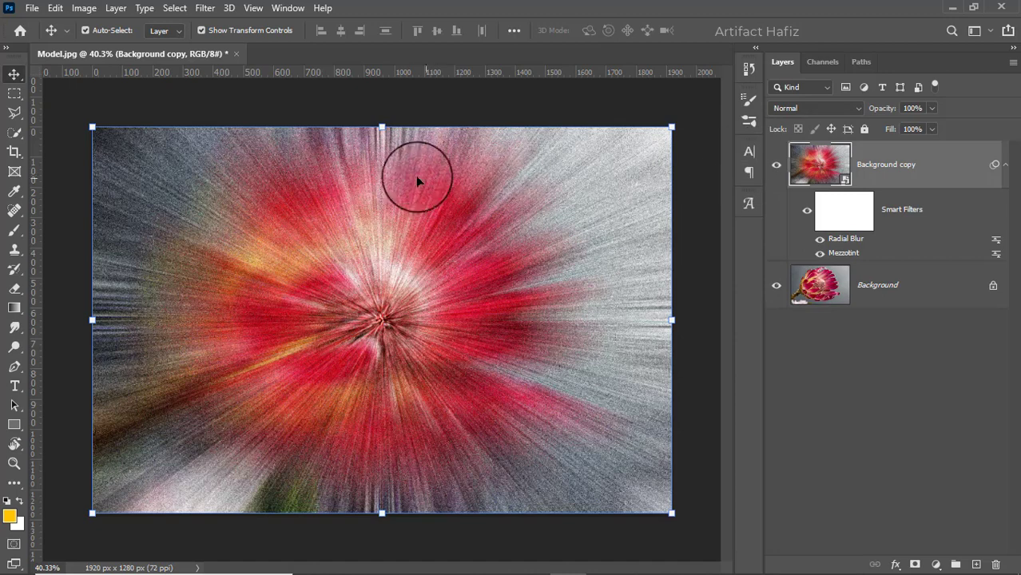
Step: Add a second Radial Blur to the layer with the same settings: amount 100, Zoom, Draft quality
click(204, 8)
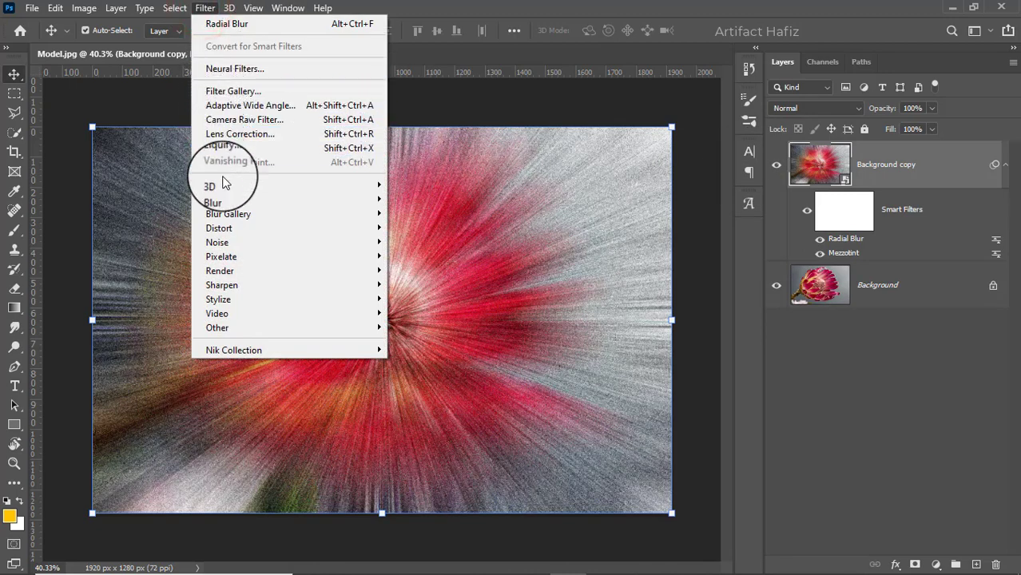
mouse_move(315, 200)
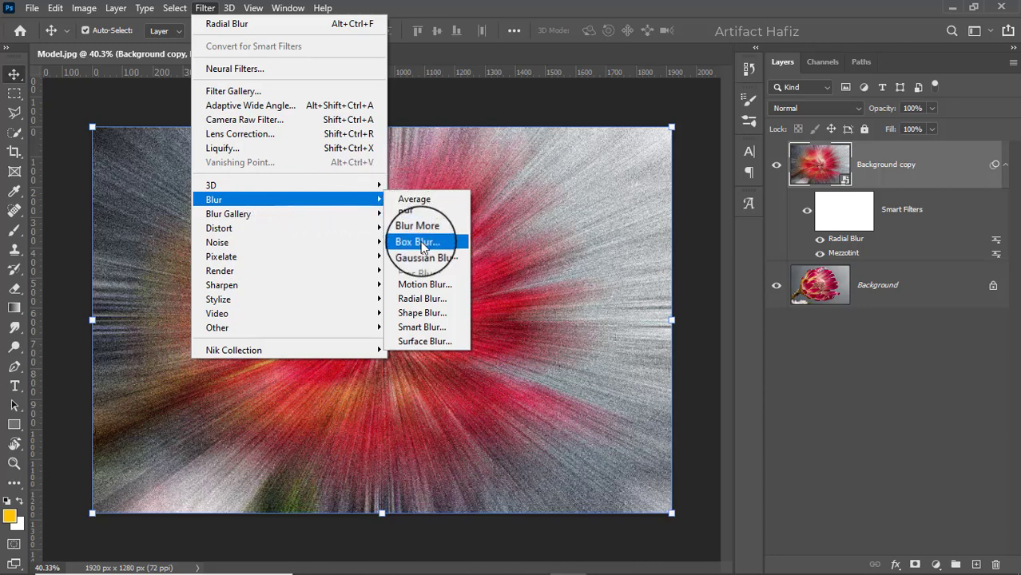
click(423, 299)
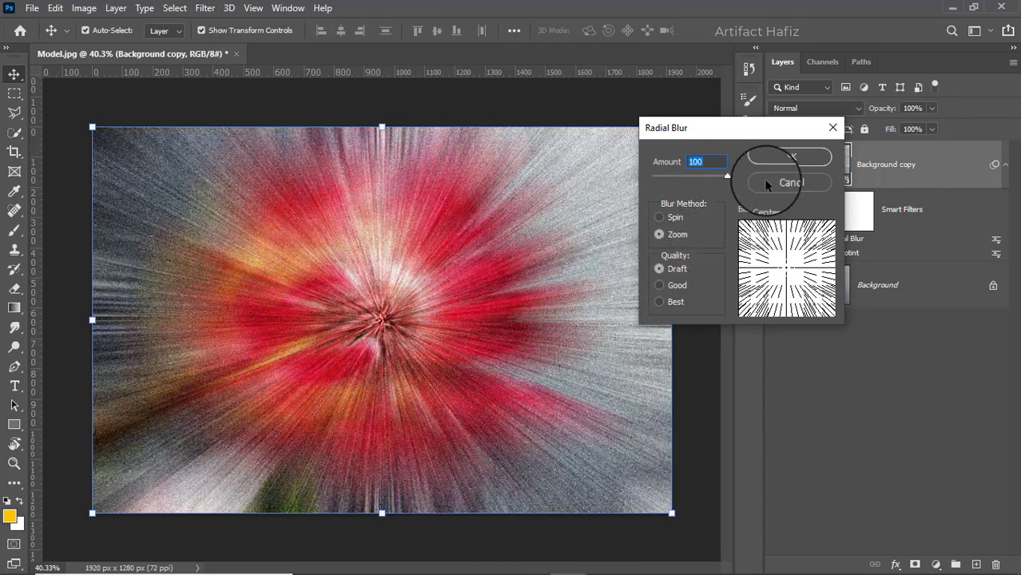
click(790, 157)
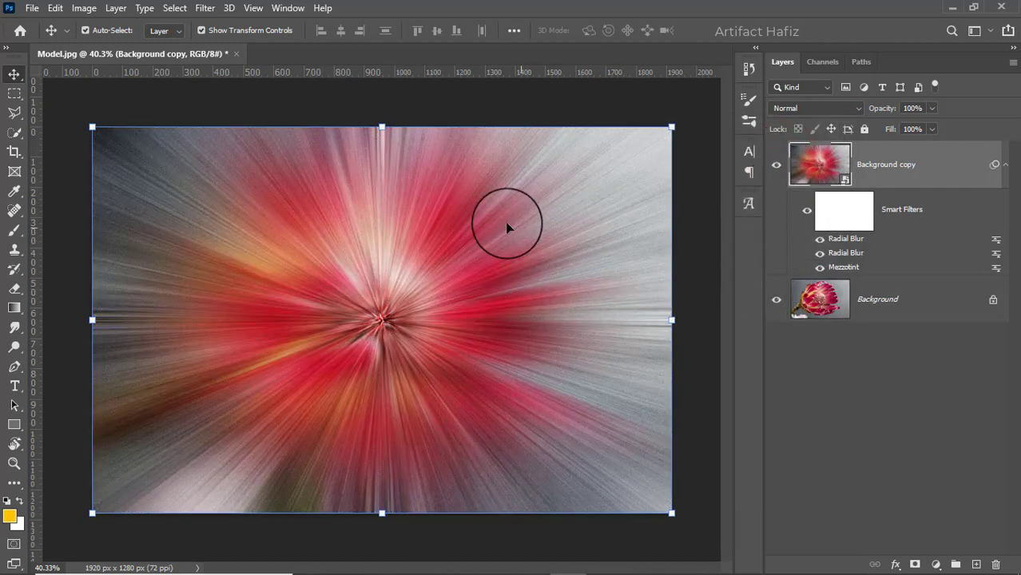
Step: Add a third Radial Blur with amount 100 and Zoom method, this time at Best quality
click(204, 8)
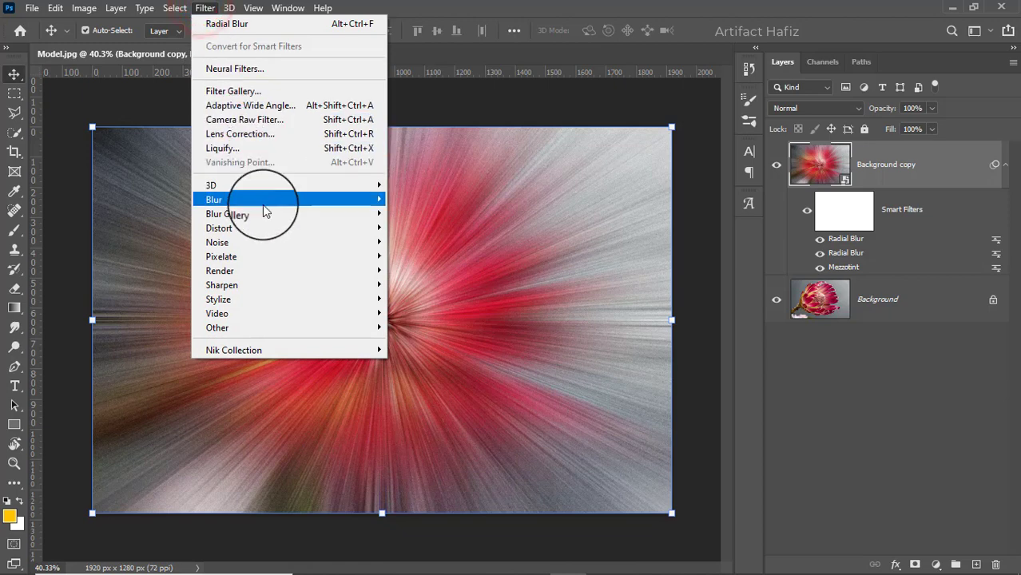
mouse_move(297, 201)
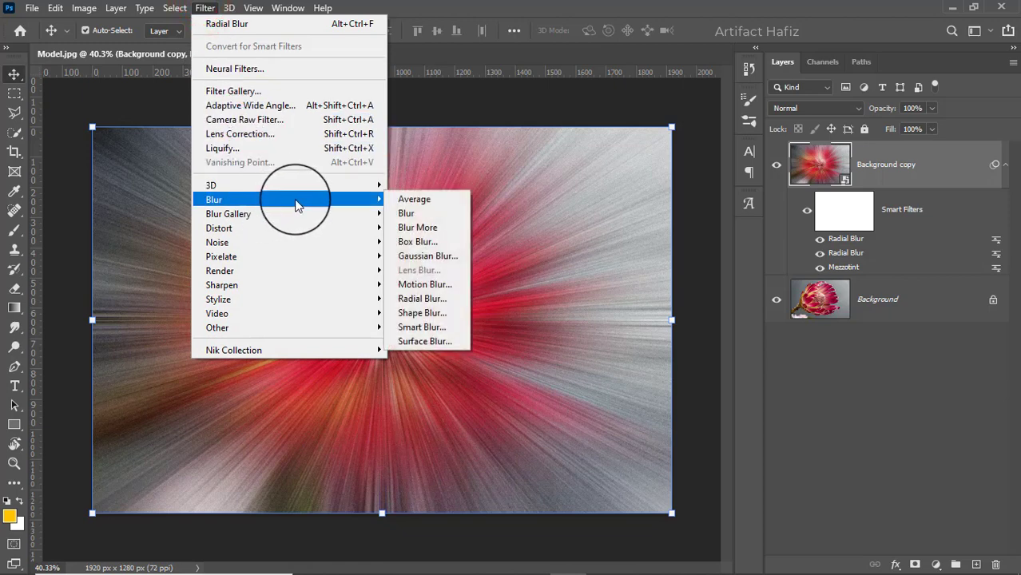
click(431, 301)
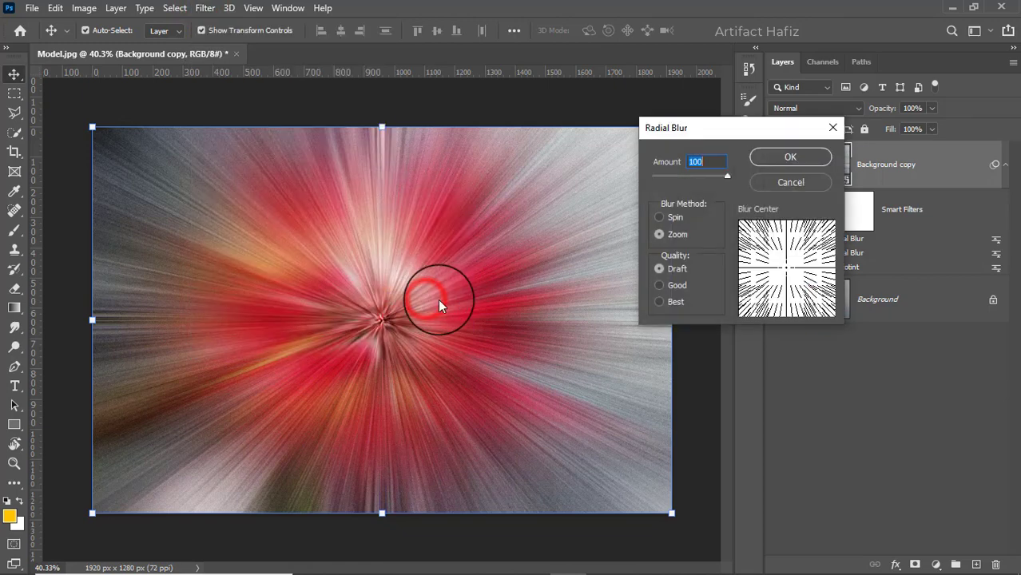
click(659, 303)
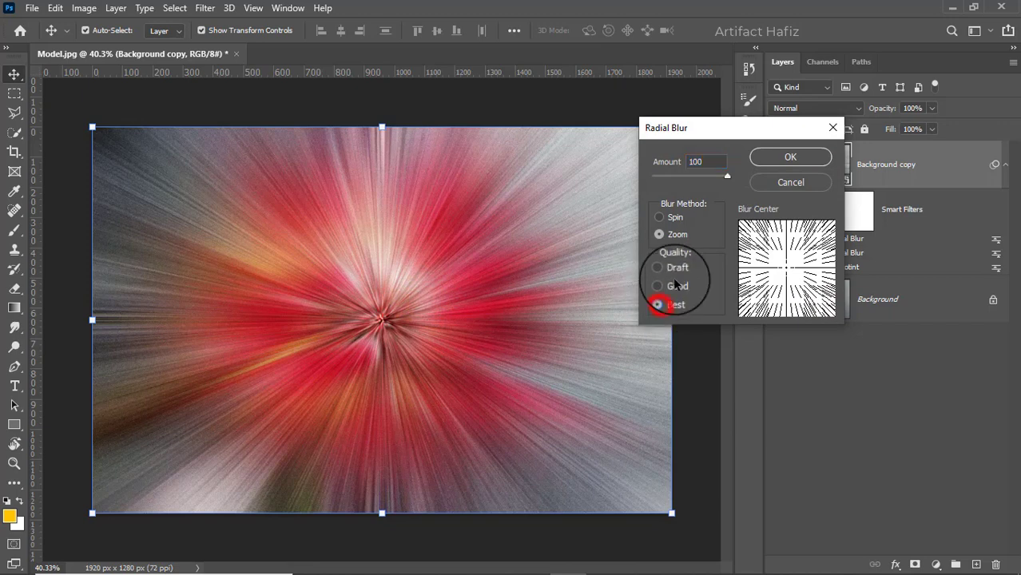
click(787, 156)
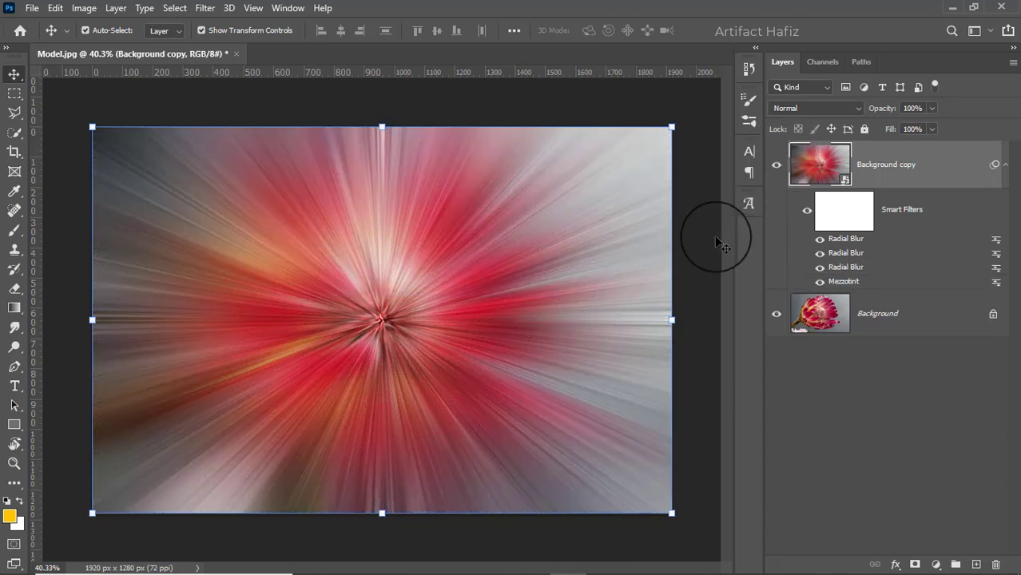
Step: Apply the Twirl distortion to the Background copy layer with an angle of 120°
click(206, 8)
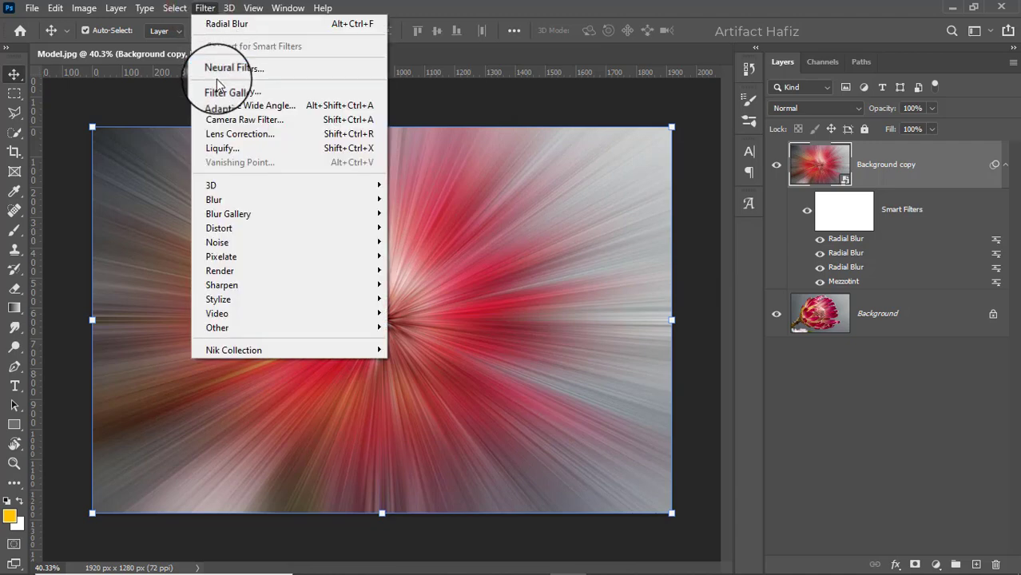
mouse_move(248, 229)
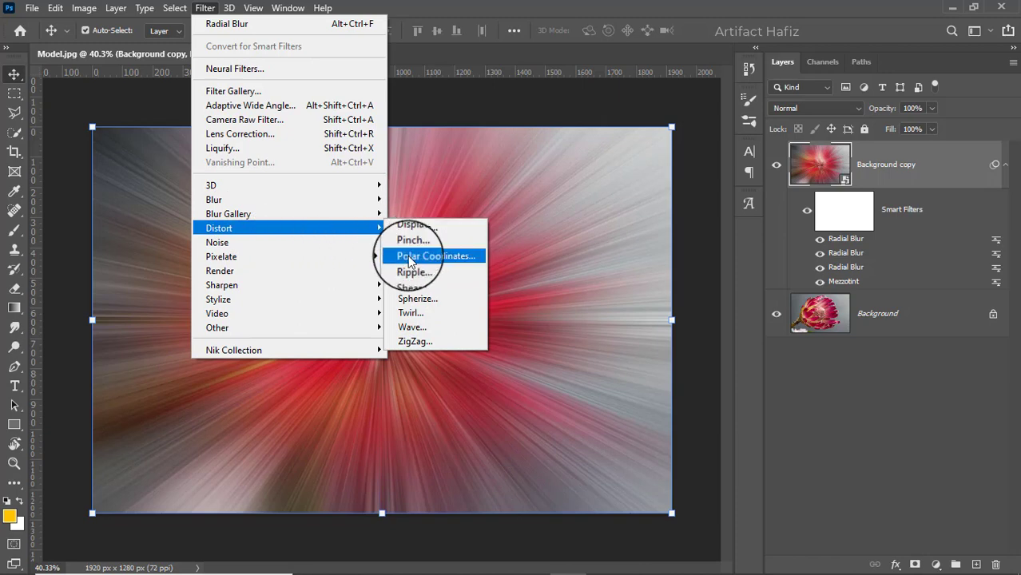
click(419, 314)
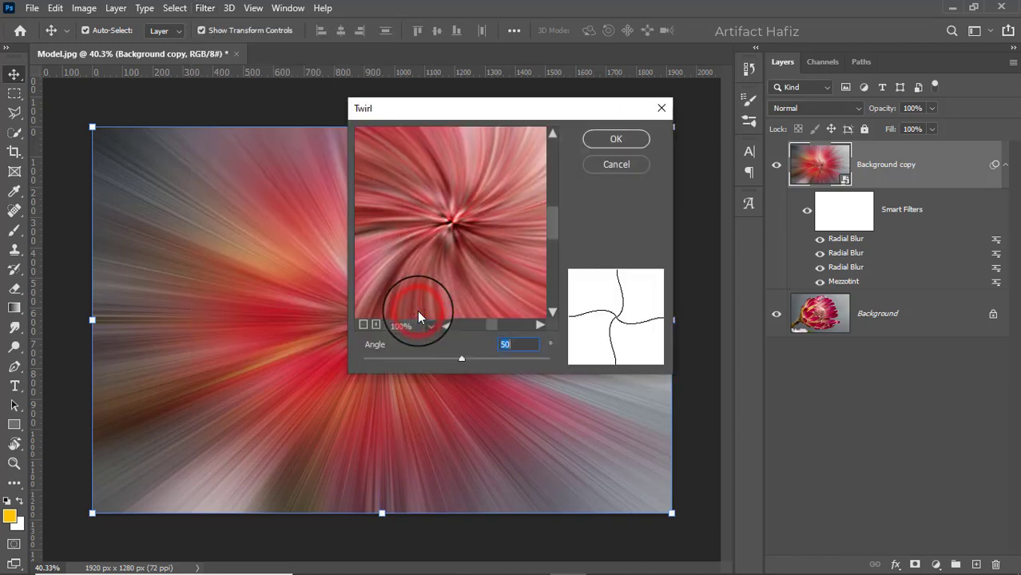
click(526, 345)
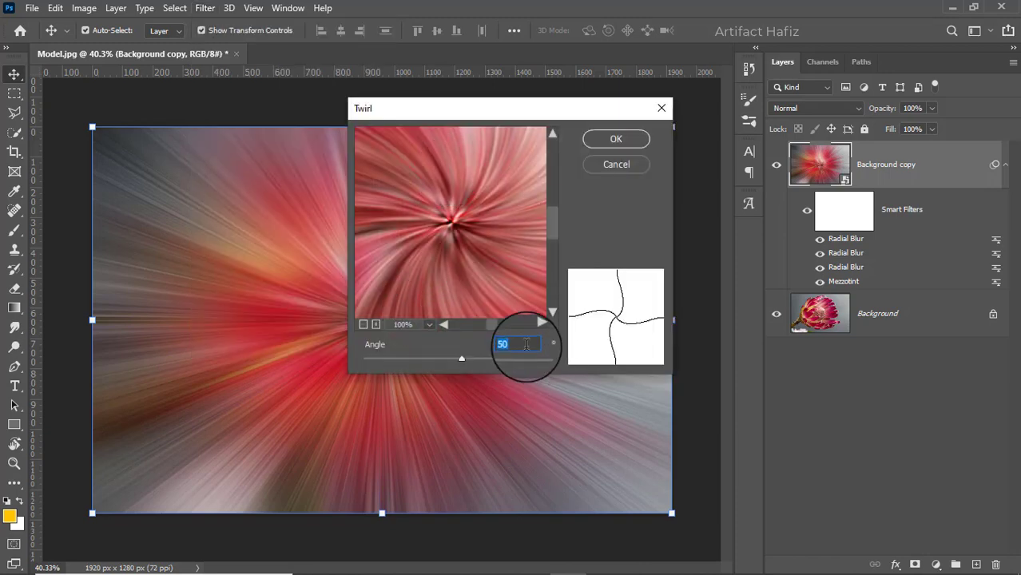
text(120)
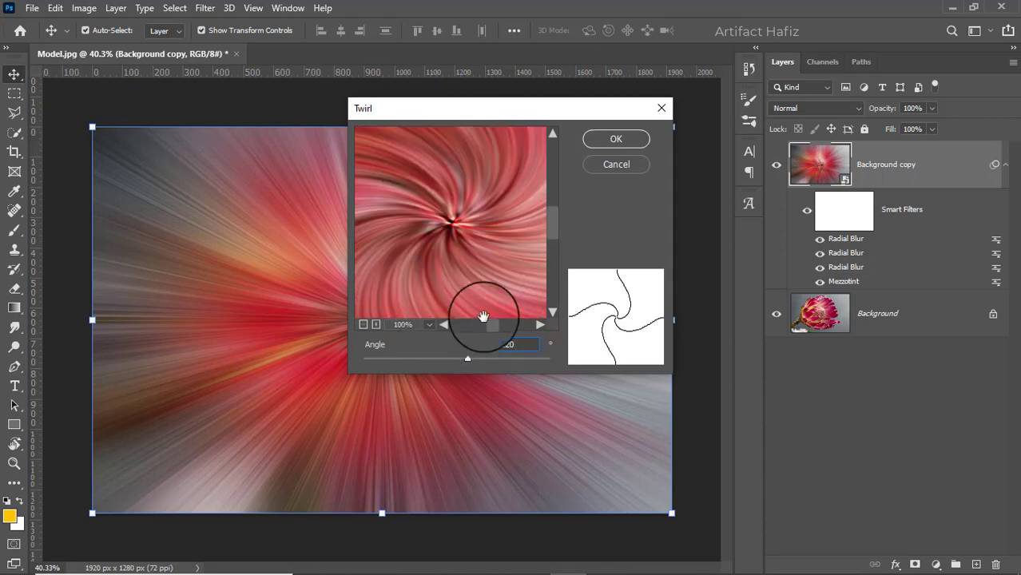
click(622, 140)
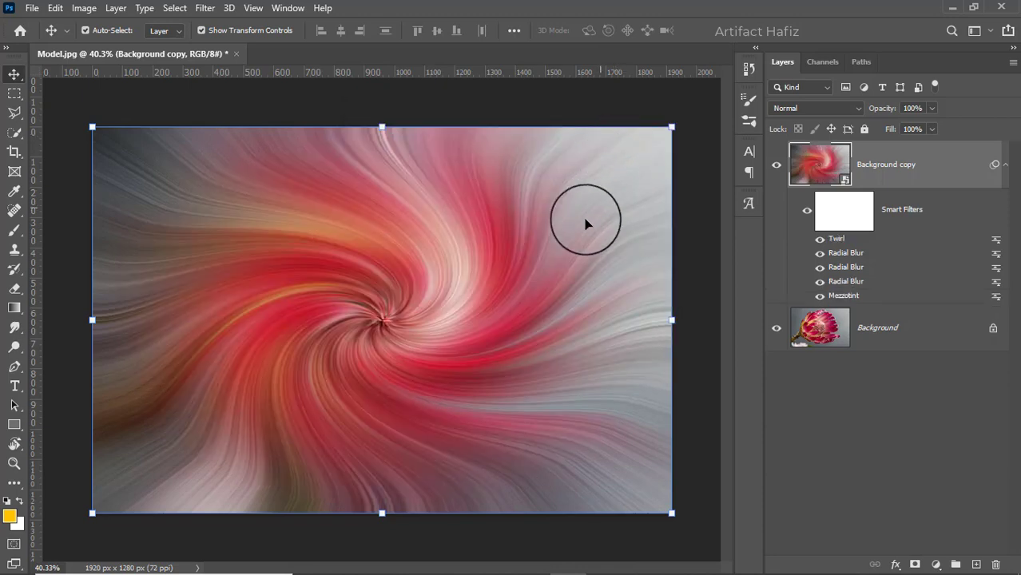
Step: Duplicate the Background copy layer with its smart filters and toggle the duplicate's visibility off and on
click(900, 162)
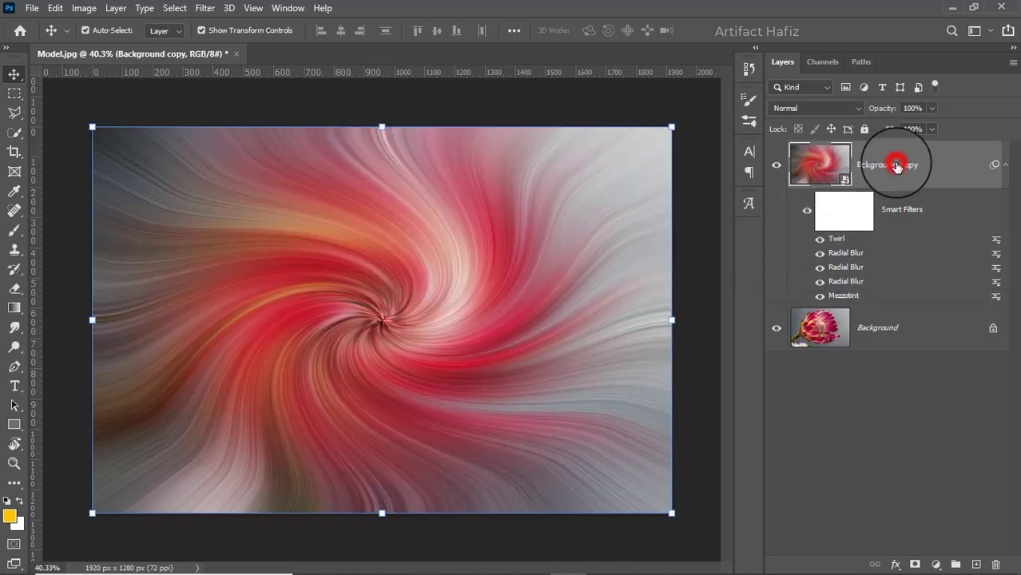
drag(893, 156, 937, 474)
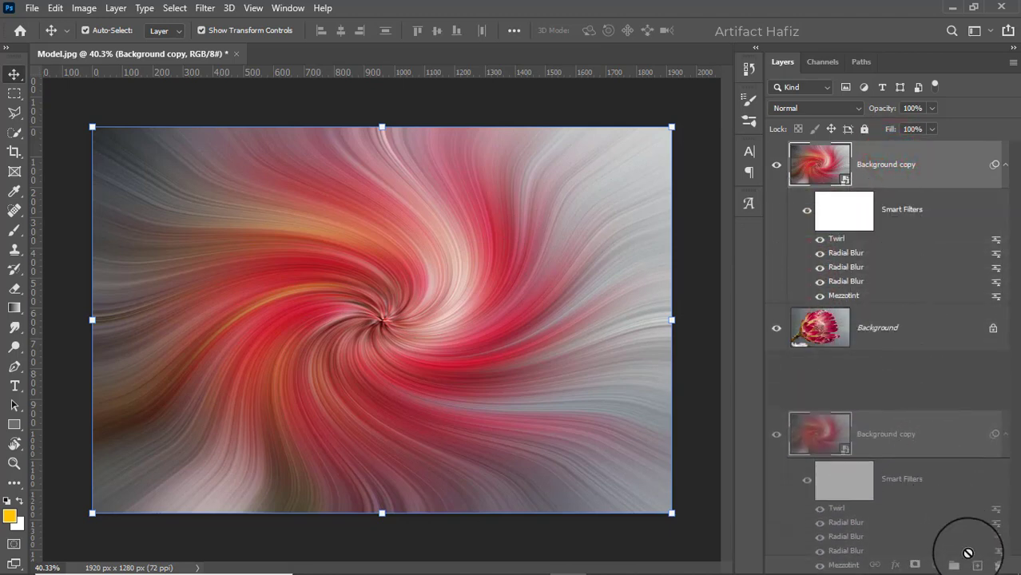
drag(974, 564, 975, 565)
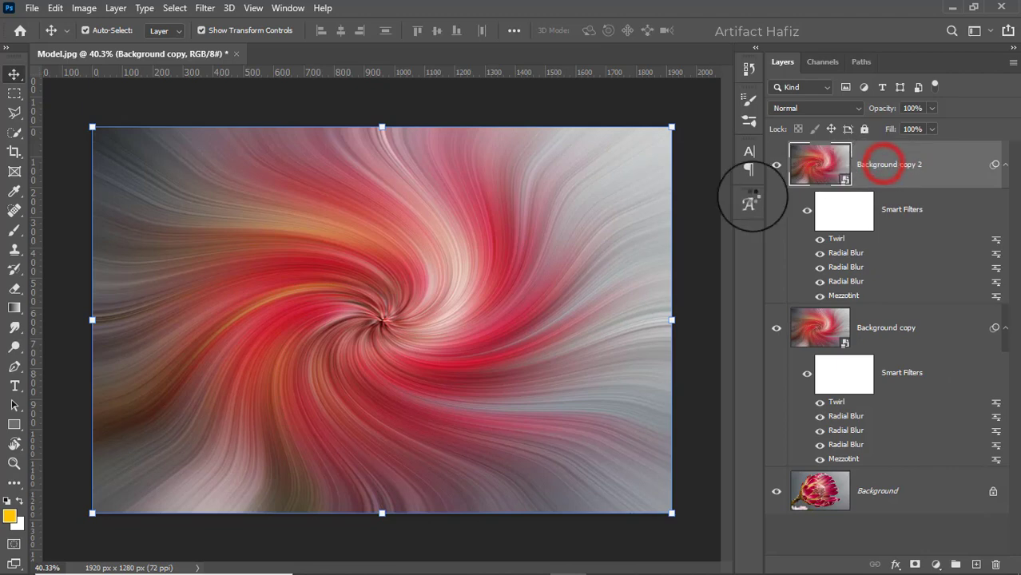
click(15, 74)
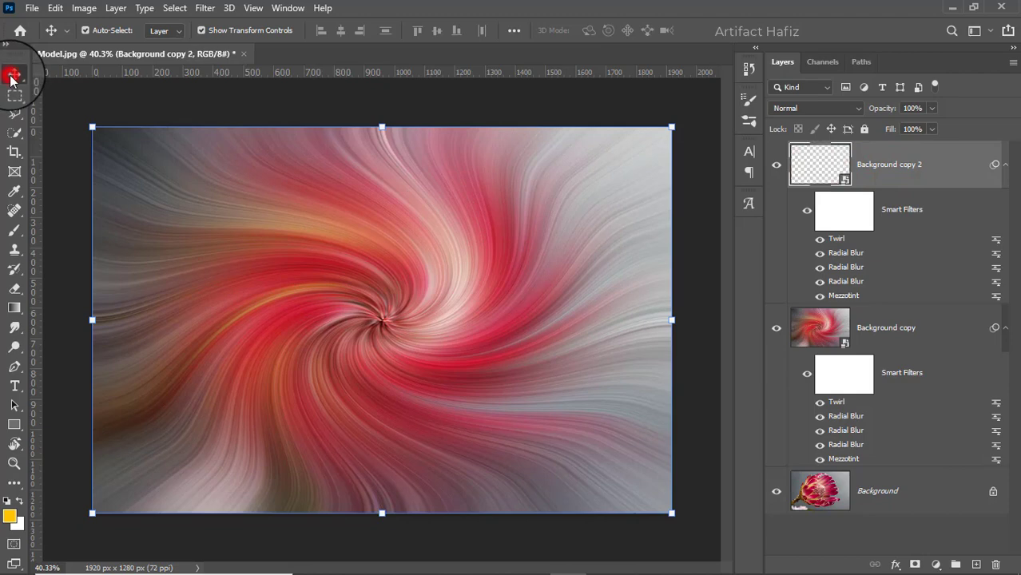
click(775, 164)
click(775, 163)
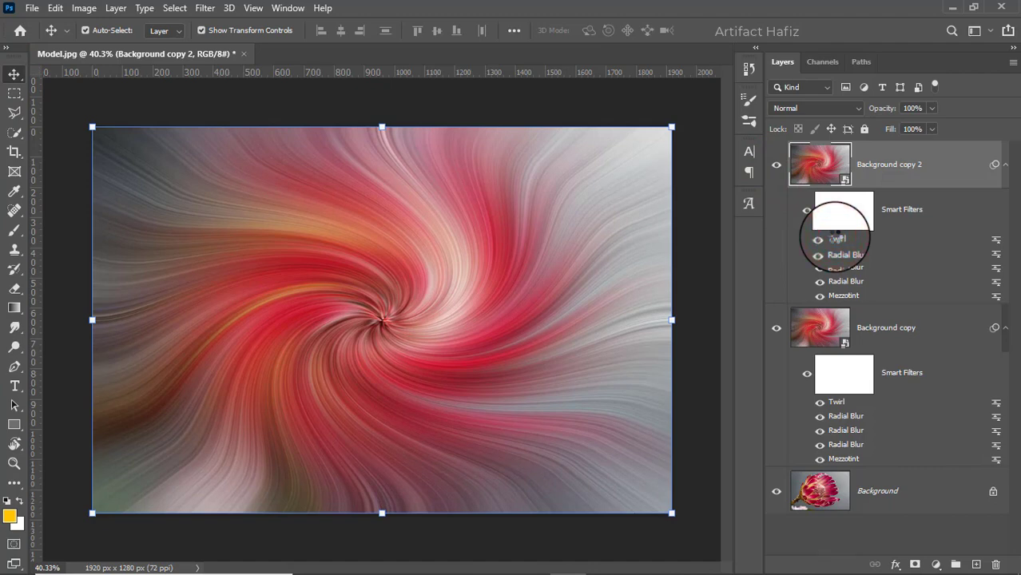
Step: Edit the Twirl smart filter on the duplicated top layer and set its angle to -120°
double_click(836, 237)
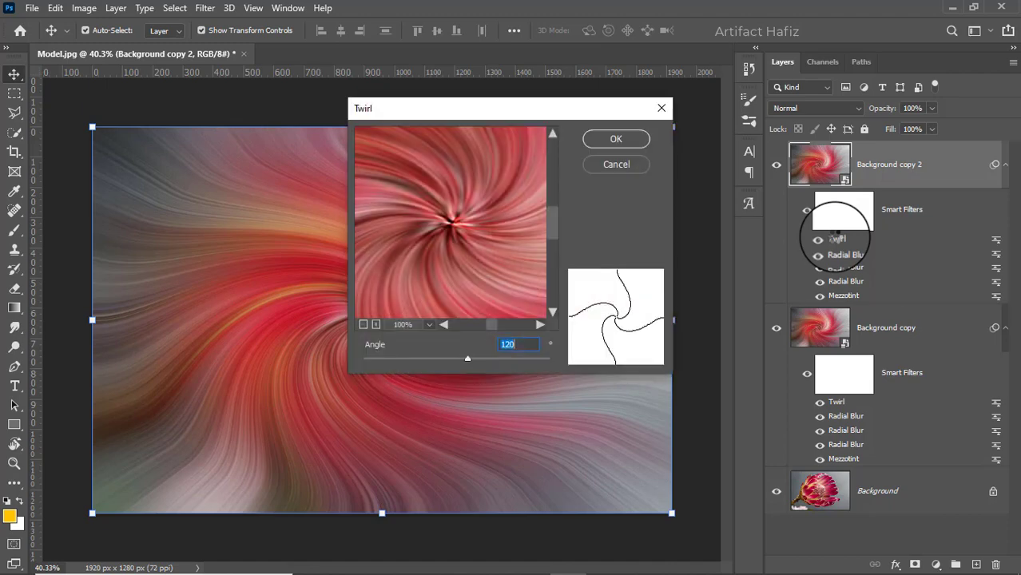
click(521, 341)
double_click(520, 341)
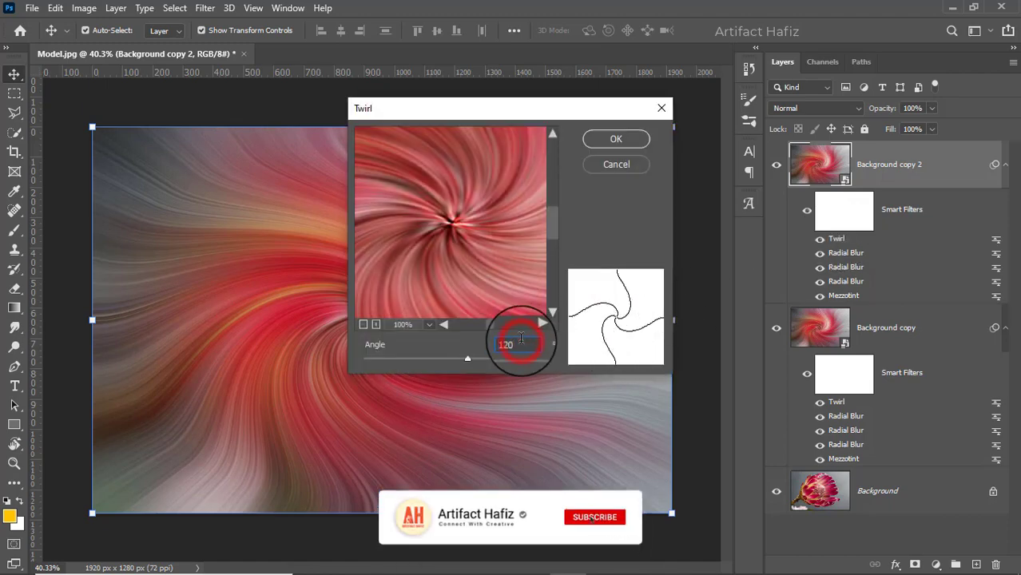
text(-)
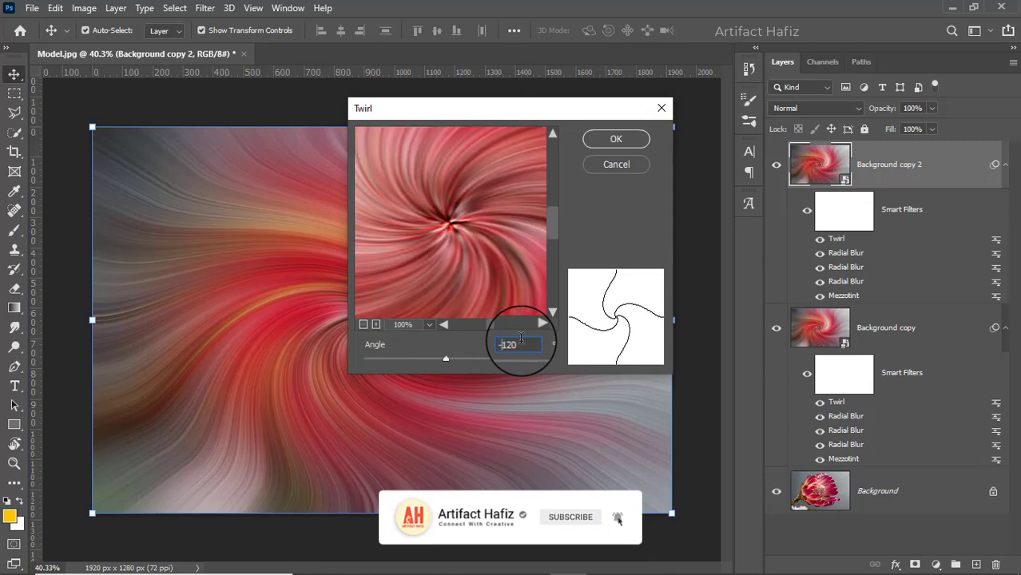
key(Return)
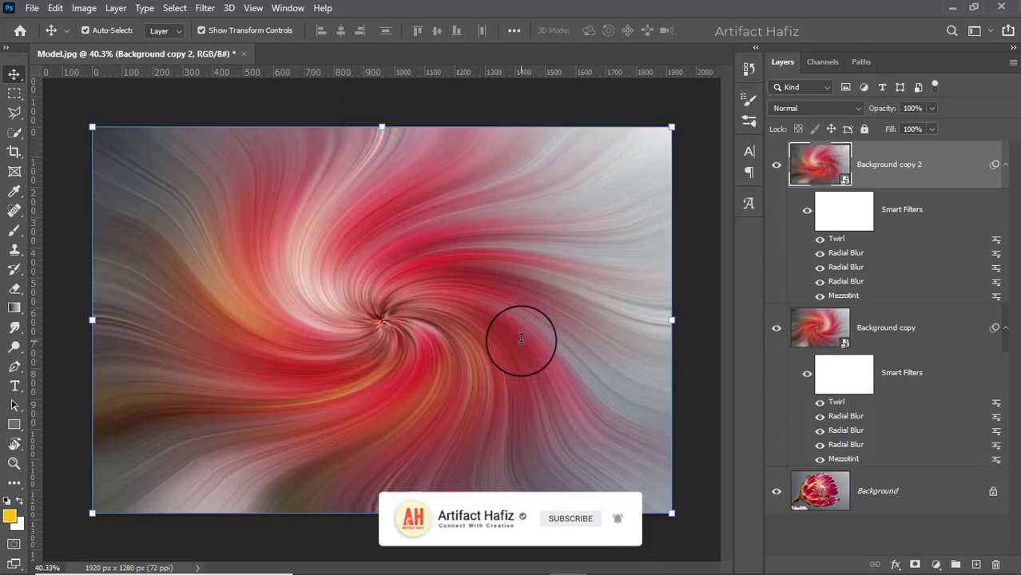
Step: Set the Background copy 2 layer's blend mode to Lighten and compare the blend by toggling the layer's visibility
click(874, 164)
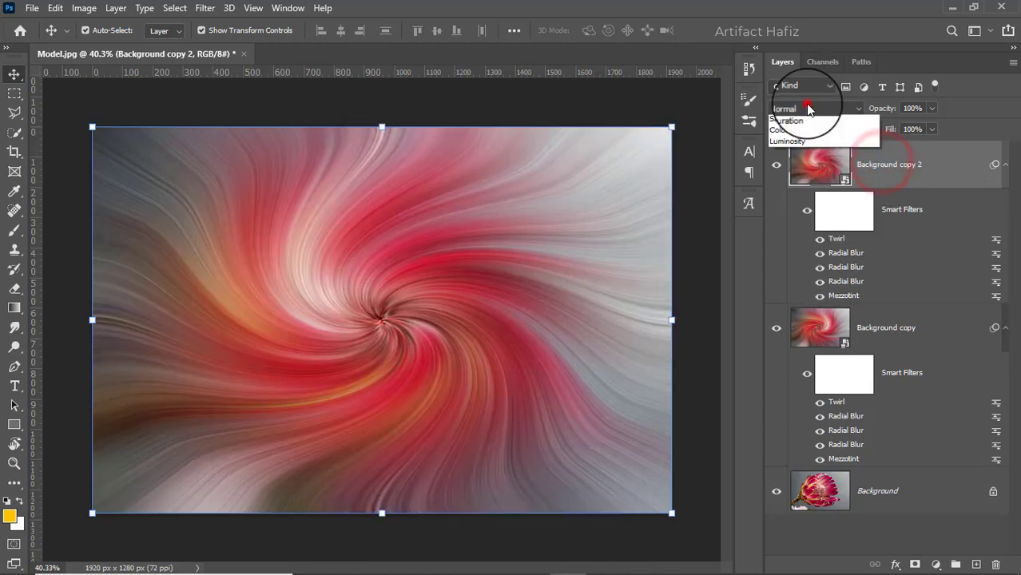
click(808, 109)
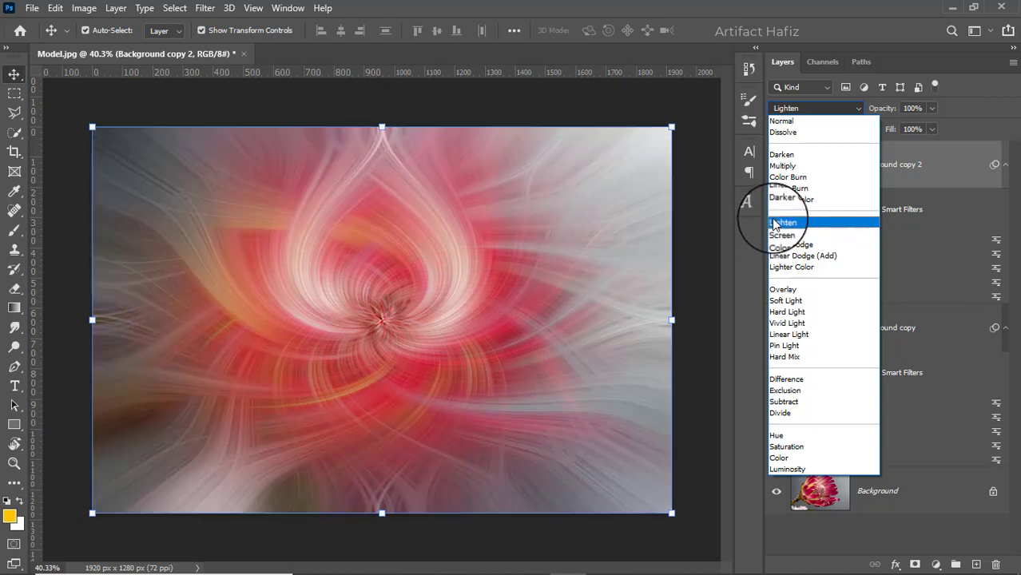
click(773, 222)
click(776, 164)
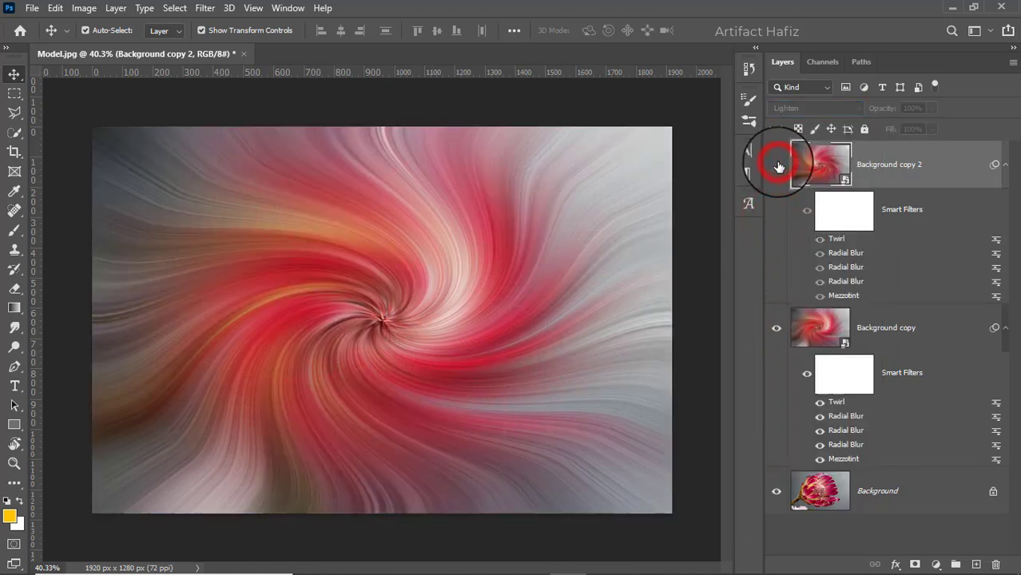
click(776, 165)
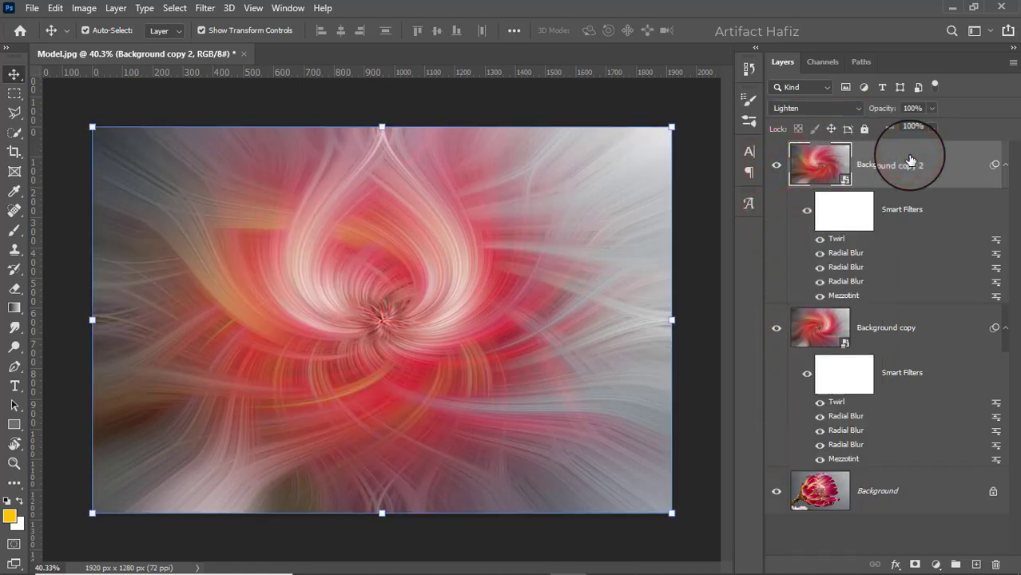
Step: Stamp all visible layers into a new top layer and convert it for smart filters
key(ctrl+alt+shift+e)
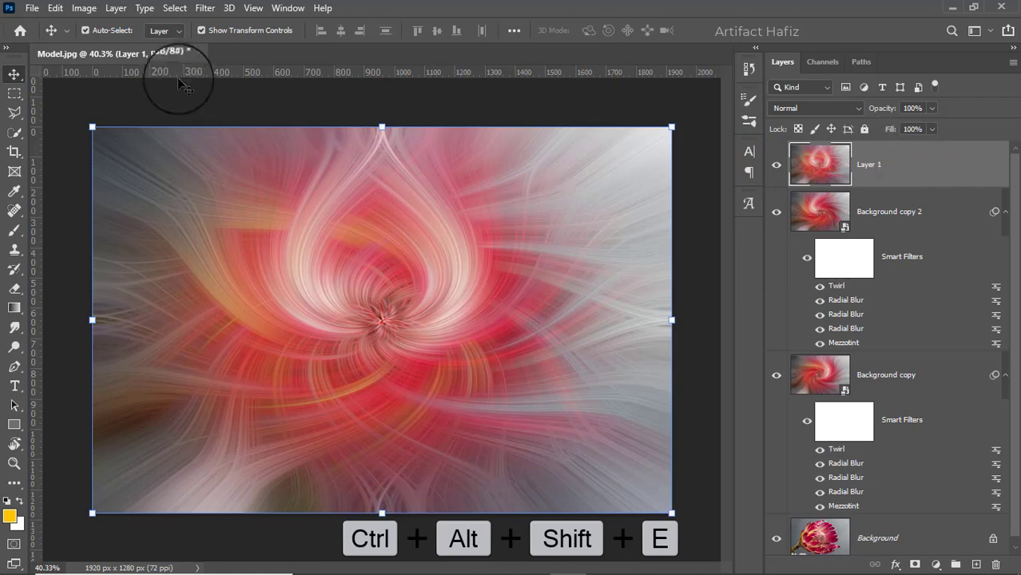
click(205, 8)
click(212, 46)
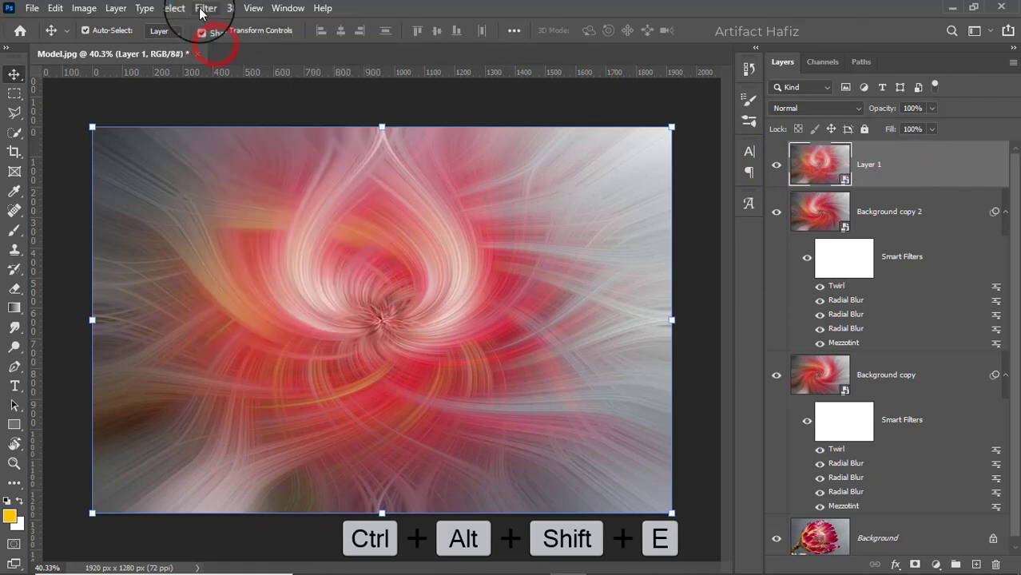
Step: In the Camera Raw Filter's Basic settings for Layer 1, set Contrast +75, Highlights -64, Shadows -13 and Blacks -19
click(205, 8)
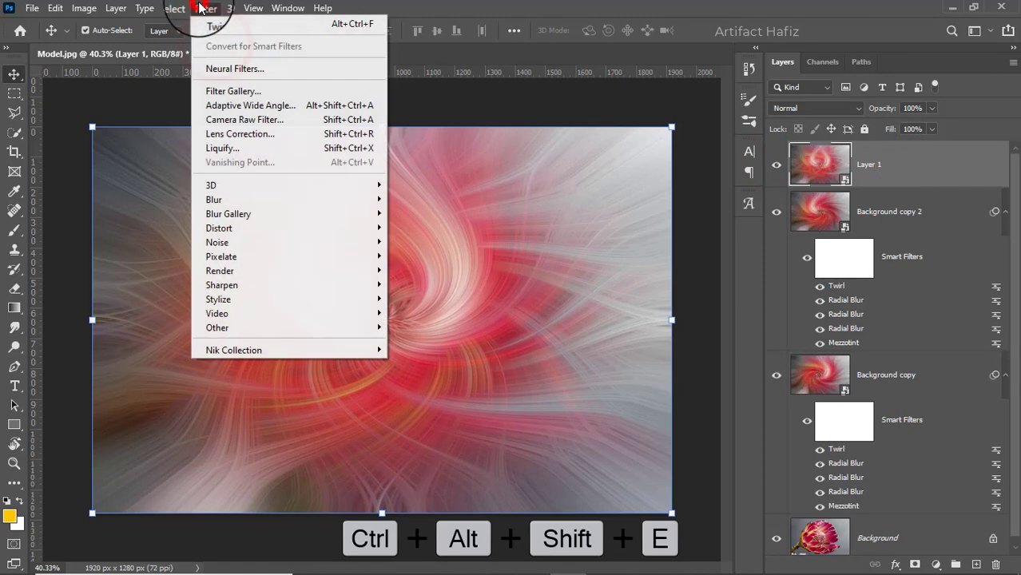
click(238, 118)
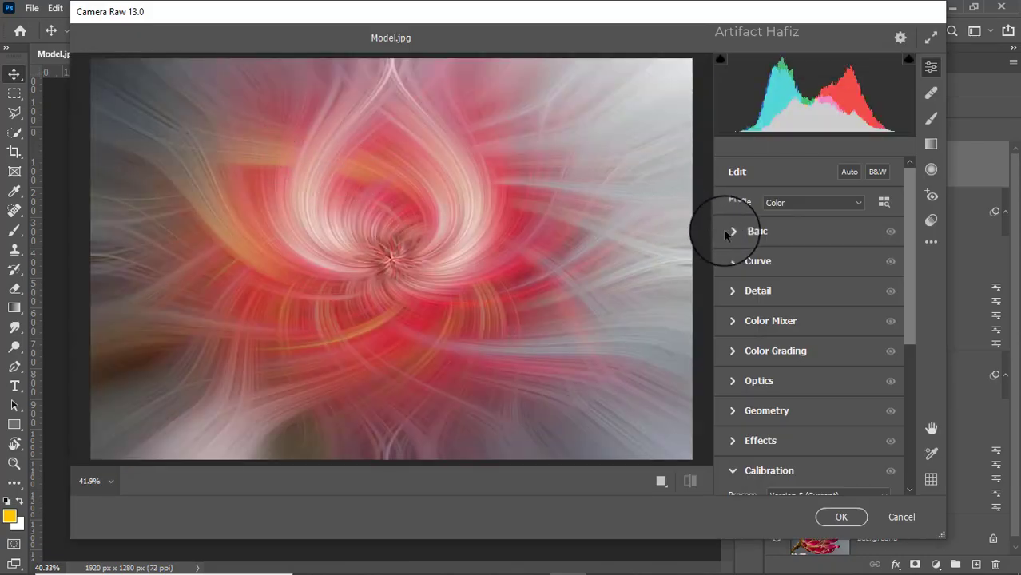
click(732, 231)
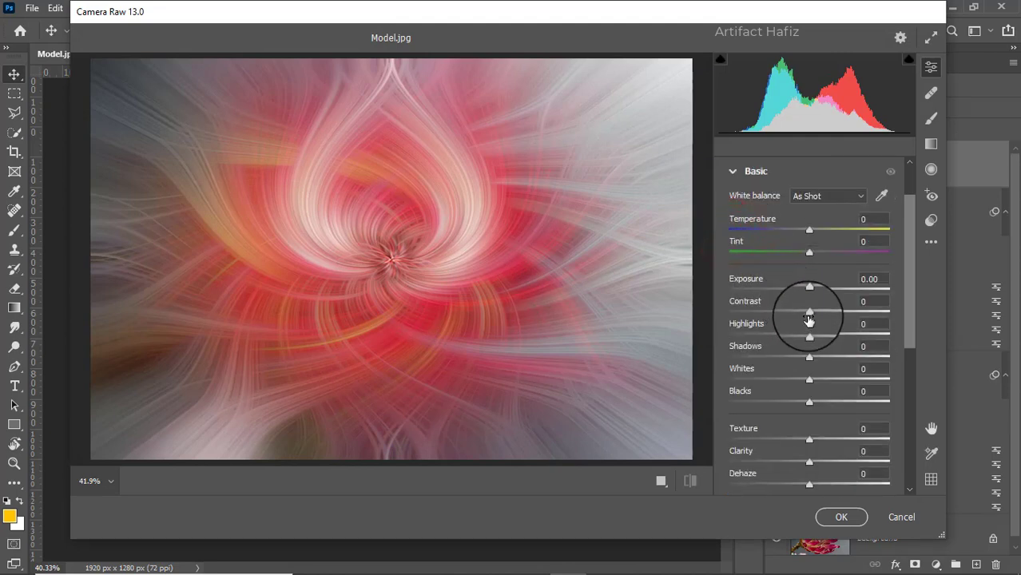
drag(825, 316, 889, 314)
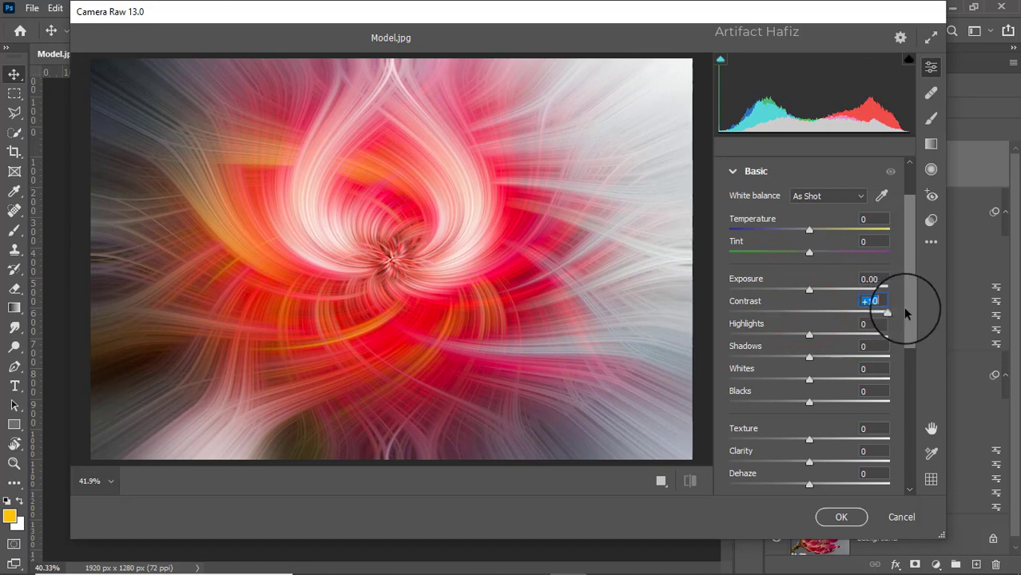
drag(905, 308, 870, 312)
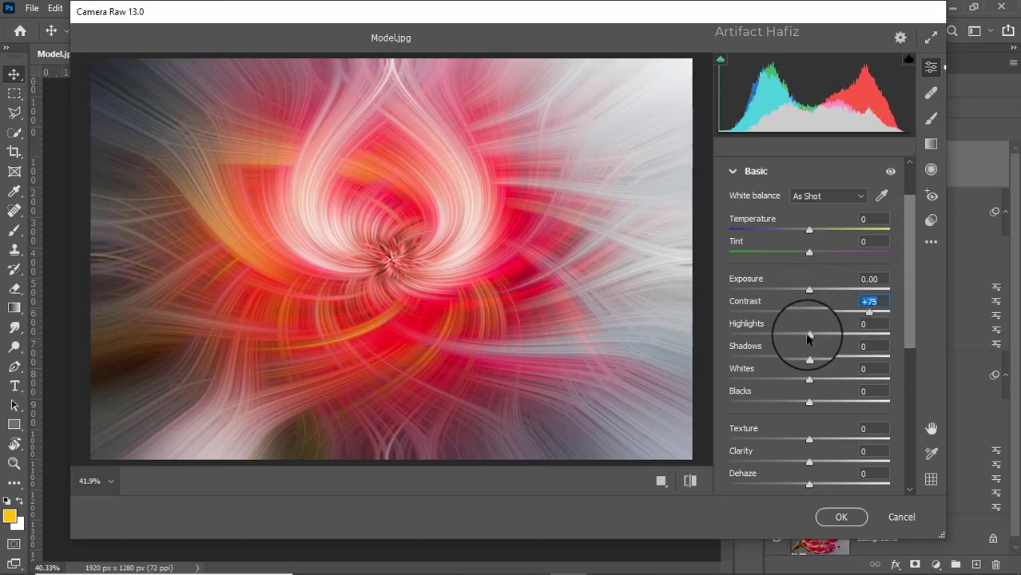
drag(809, 334, 758, 336)
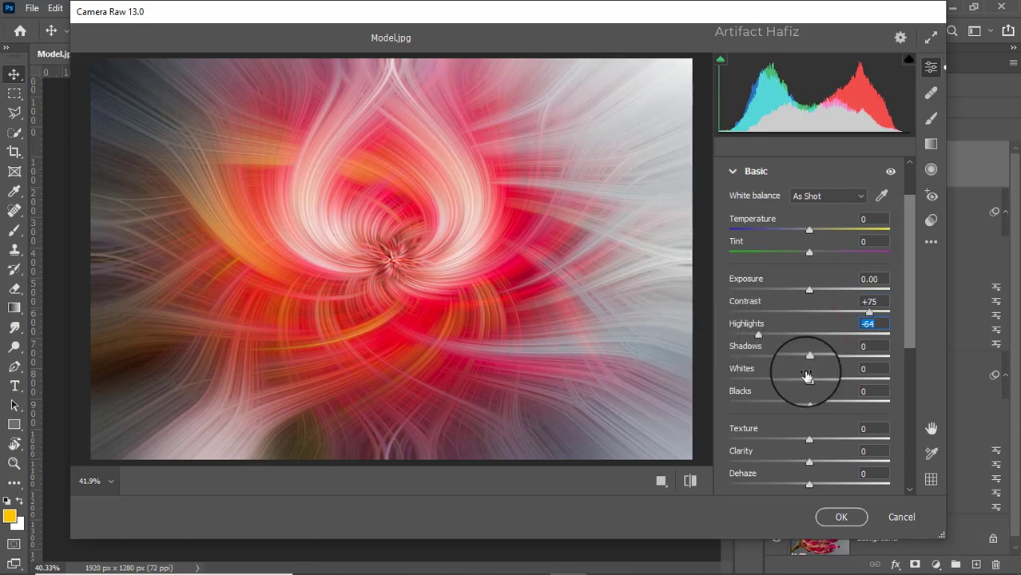
mouse_move(809, 404)
mouse_down()
mouse_move(775, 405)
mouse_move(791, 409)
mouse_up()
mouse_move(807, 362)
mouse_down()
mouse_move(772, 363)
mouse_move(885, 389)
mouse_up()
Step: Set Texture to +79 and Clarity to +90, and apply the Camera Raw Filter to Layer 1
scroll(805, 408, down, 2)
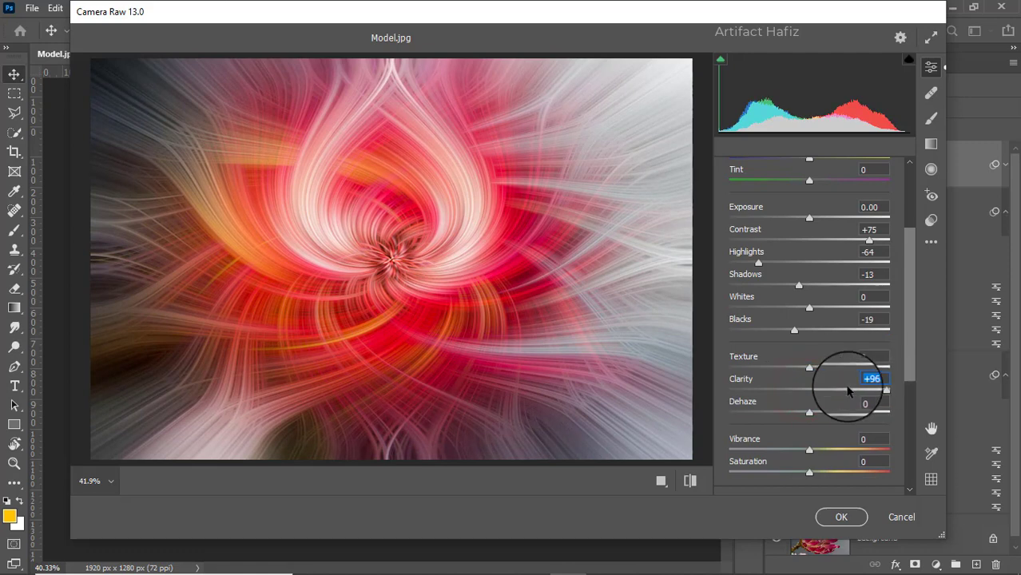
mouse_move(809, 368)
mouse_down()
mouse_move(857, 368)
mouse_move(828, 368)
mouse_up()
mouse_move(885, 391)
mouse_down()
mouse_move(809, 390)
mouse_move(879, 392)
mouse_up()
drag(829, 369, 905, 373)
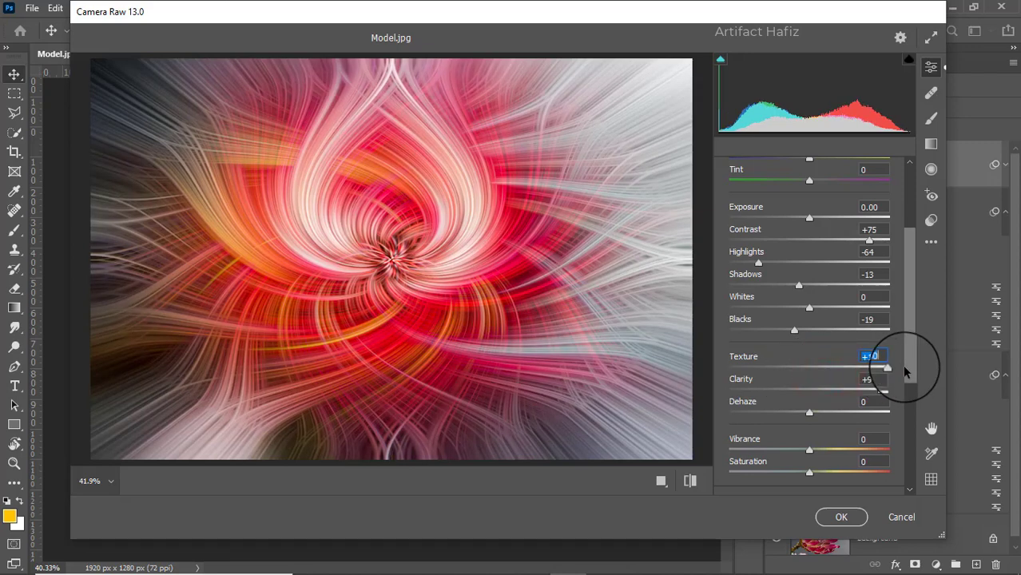
mouse_move(889, 367)
mouse_down()
mouse_move(845, 366)
mouse_move(881, 366)
mouse_up()
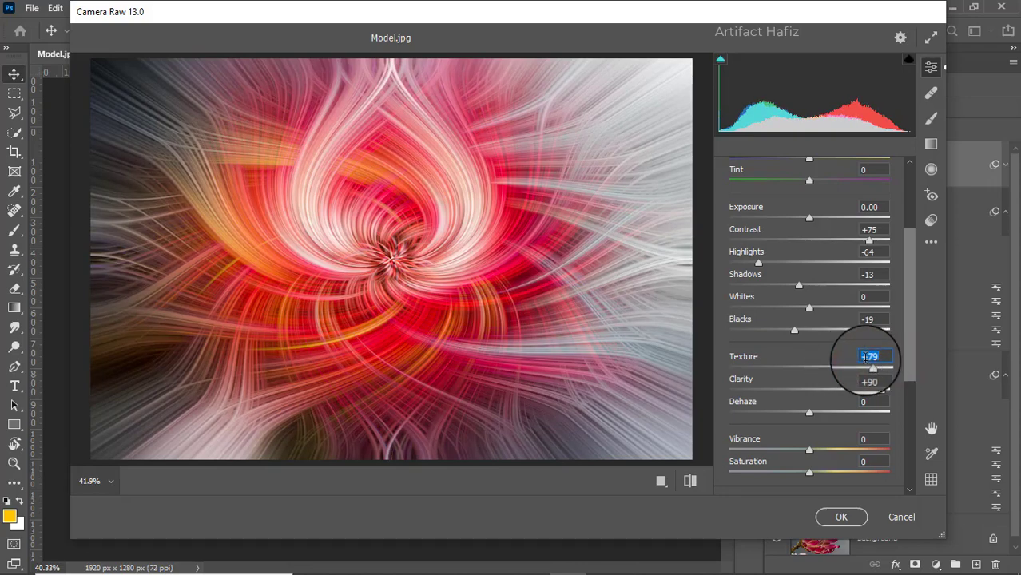
scroll(823, 355, down, 1)
click(840, 518)
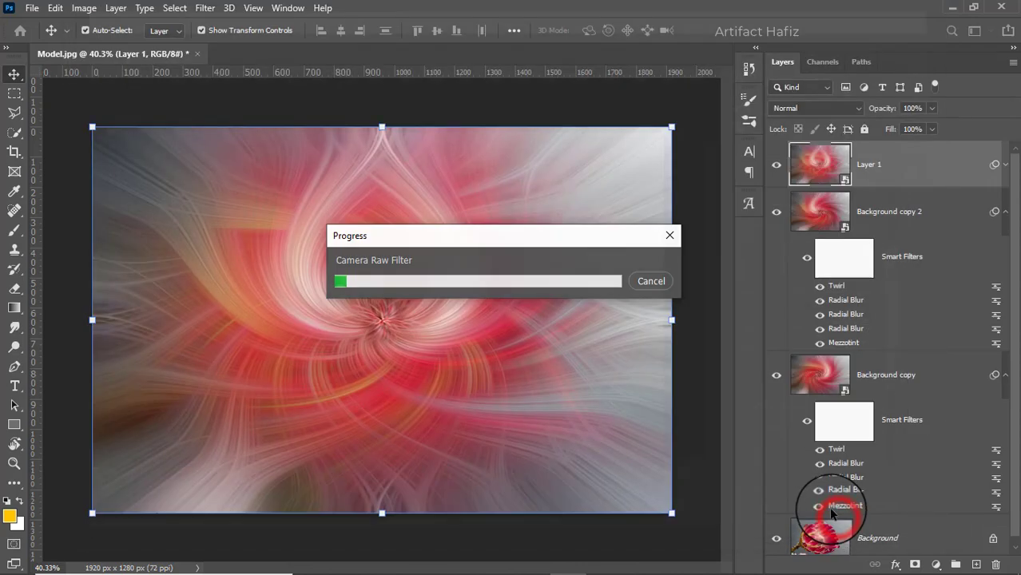
Step: Keep Layer 1's blend mode at Normal and toggle its visibility to compare the image with and without the Camera Raw adjustments
click(786, 109)
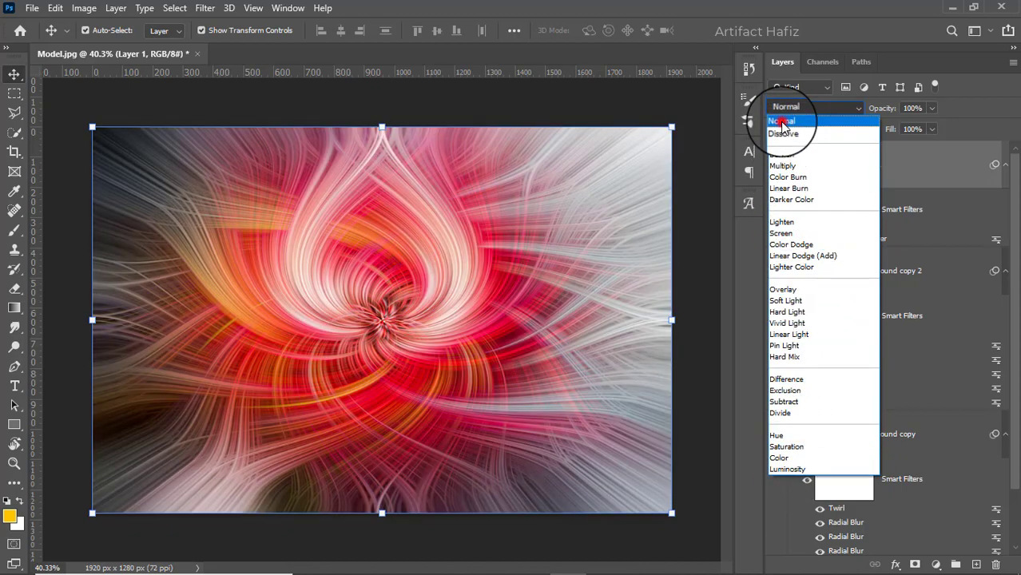
click(781, 121)
click(776, 165)
click(776, 164)
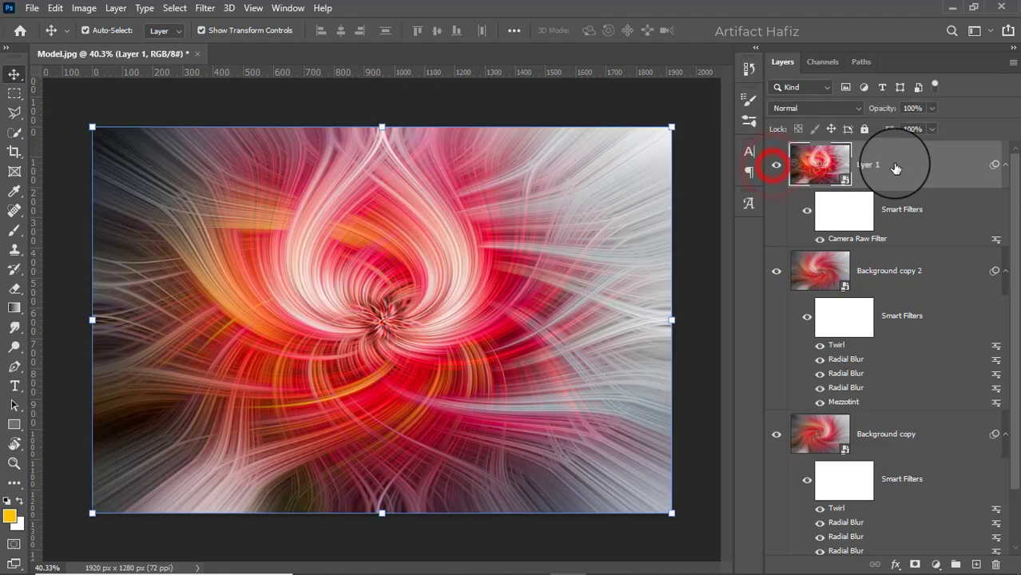
click(896, 165)
mouse_move(929, 128)
mouse_down()
mouse_move(906, 128)
mouse_move(938, 132)
mouse_up()
click(931, 162)
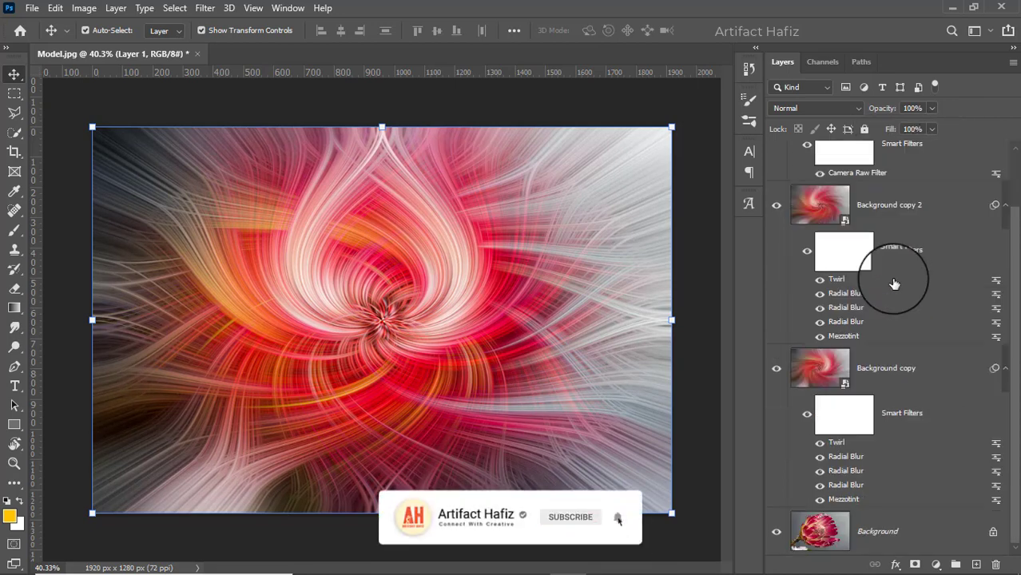
Step: Alternate between showing only the Background layer and all layers to compare the original flower photo with the finished artwork
scroll(896, 275, down, 2)
click(888, 530)
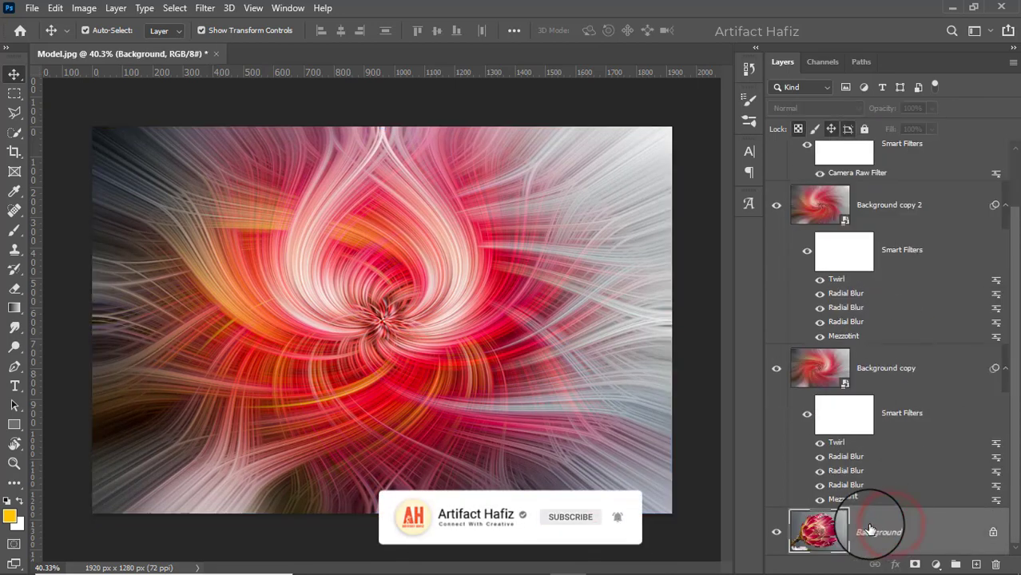
drag(867, 523, 976, 563)
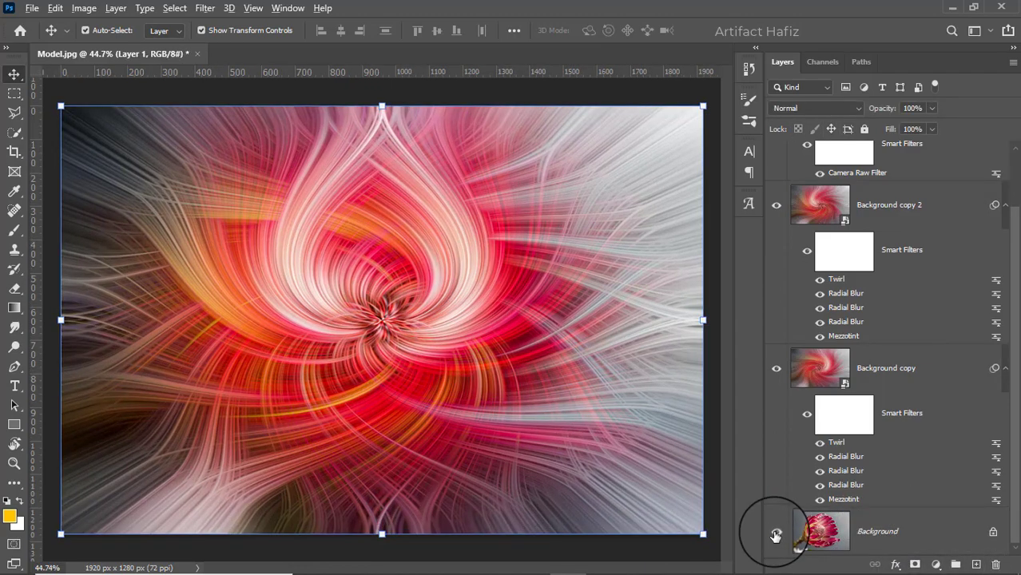
alt+click(775, 533)
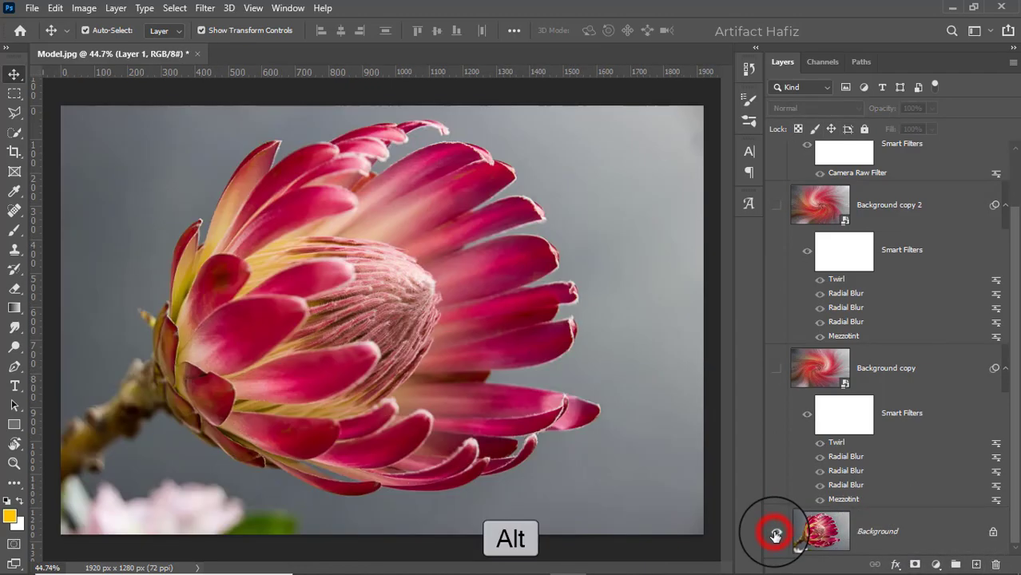
alt+click(775, 532)
alt+click(775, 533)
alt+click(775, 533)
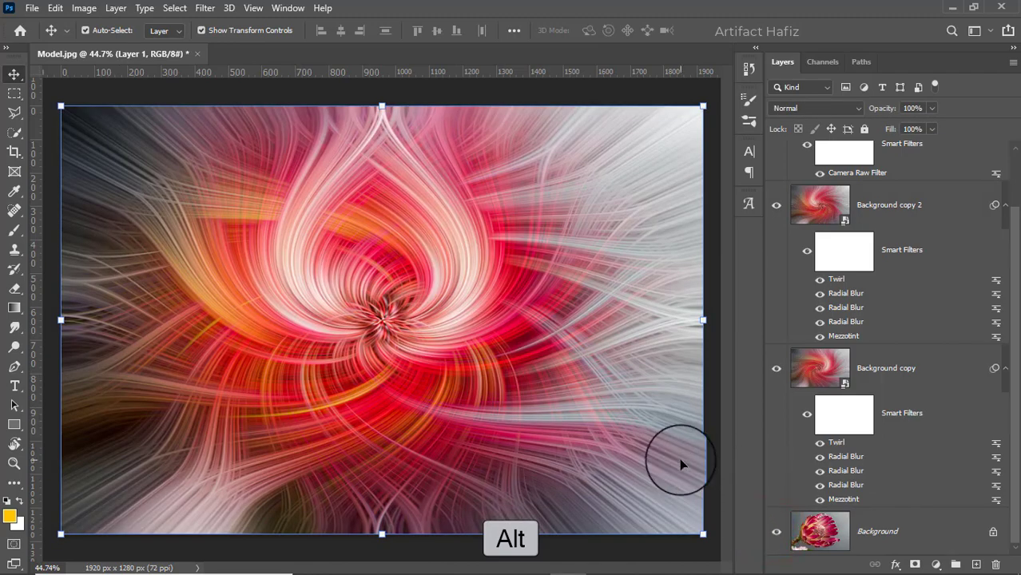